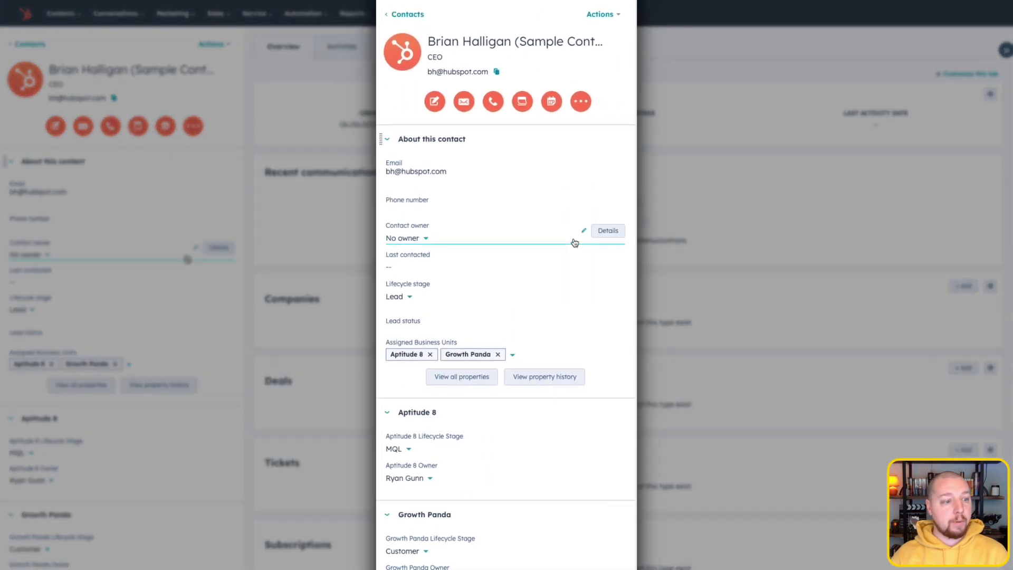
# Step: Scroll through the five custom properties in the Business Units group
pyautogui.scroll(-1, 188, 259)
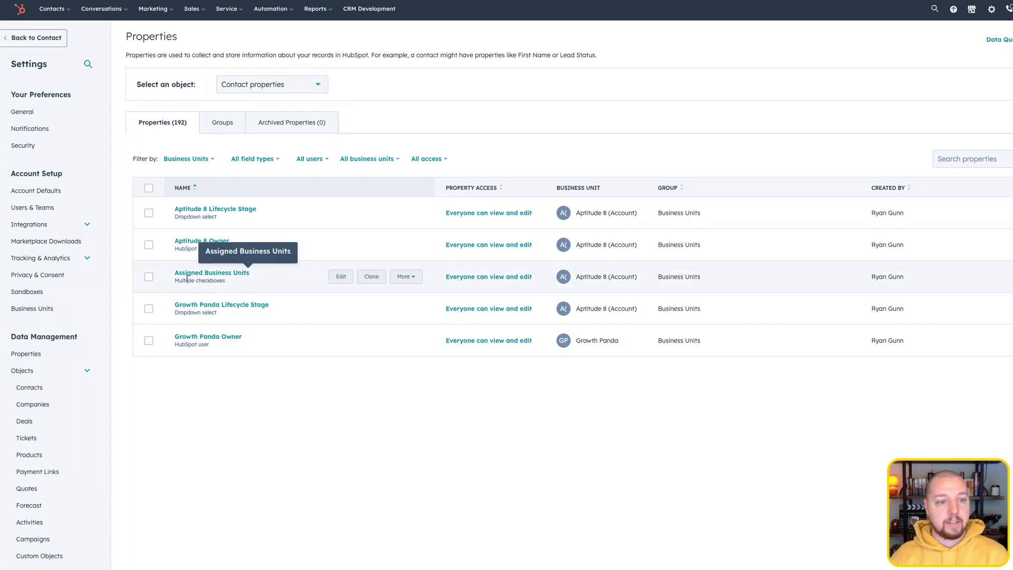
# Step: Open the Assigned Business Units property's details
pyautogui.click(213, 273)
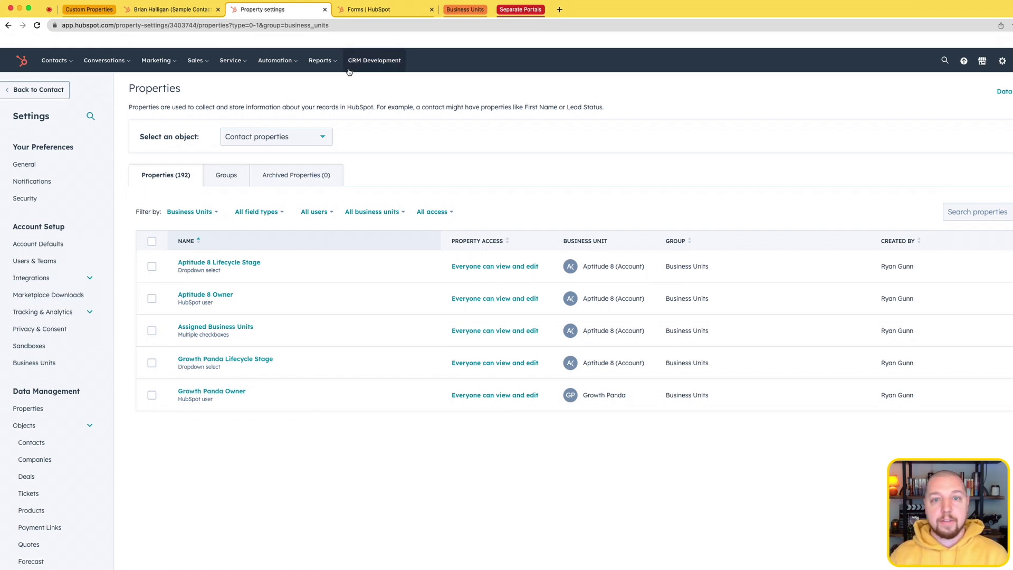
# Step: In the Aptitude 8 Contact Form, open the hidden Assigned Business Units field and check its preselected Aptitude 8 option
pyautogui.click(375, 15)
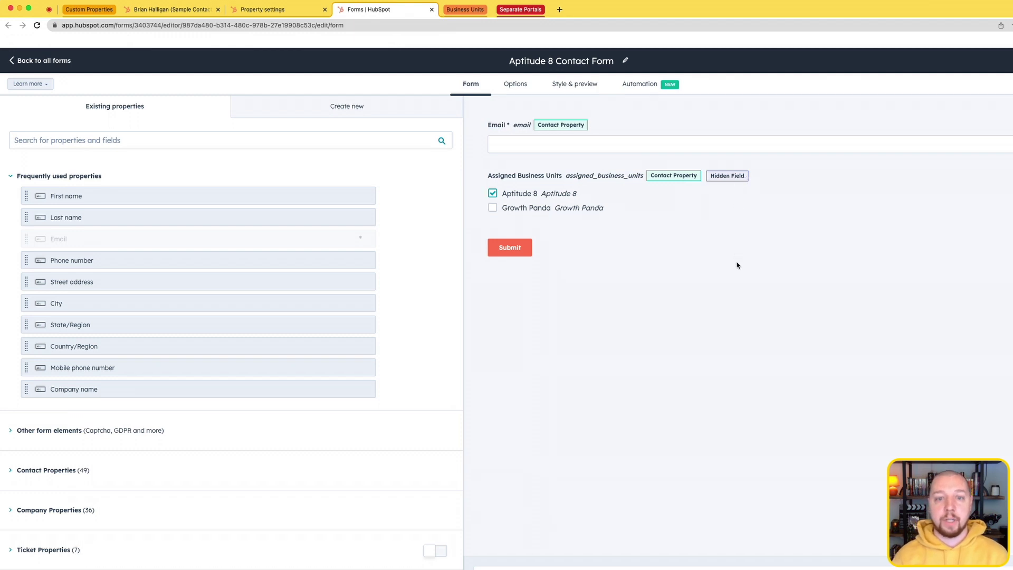
pyautogui.click(587, 190)
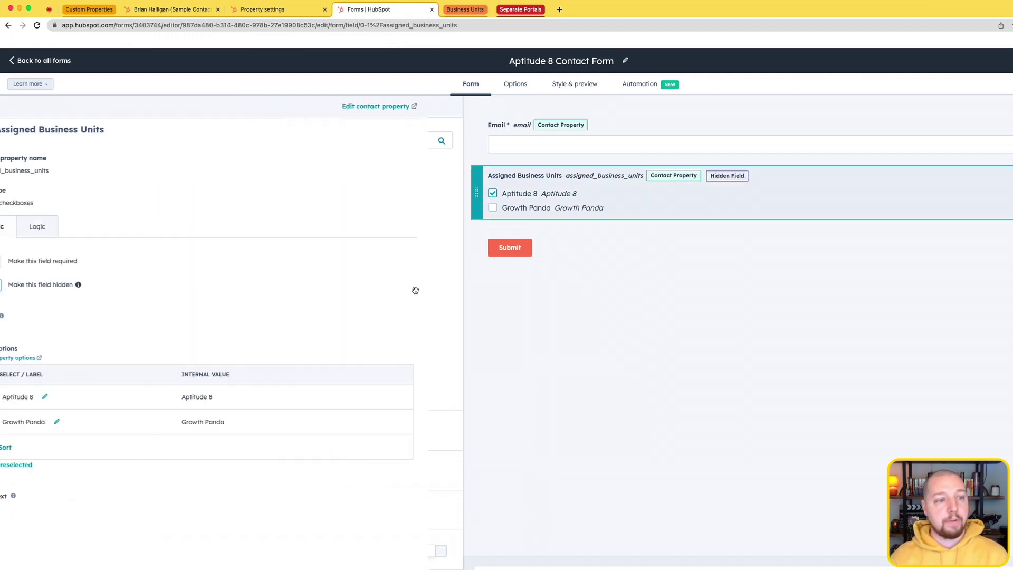
pyautogui.scroll(-1, 142, 330)
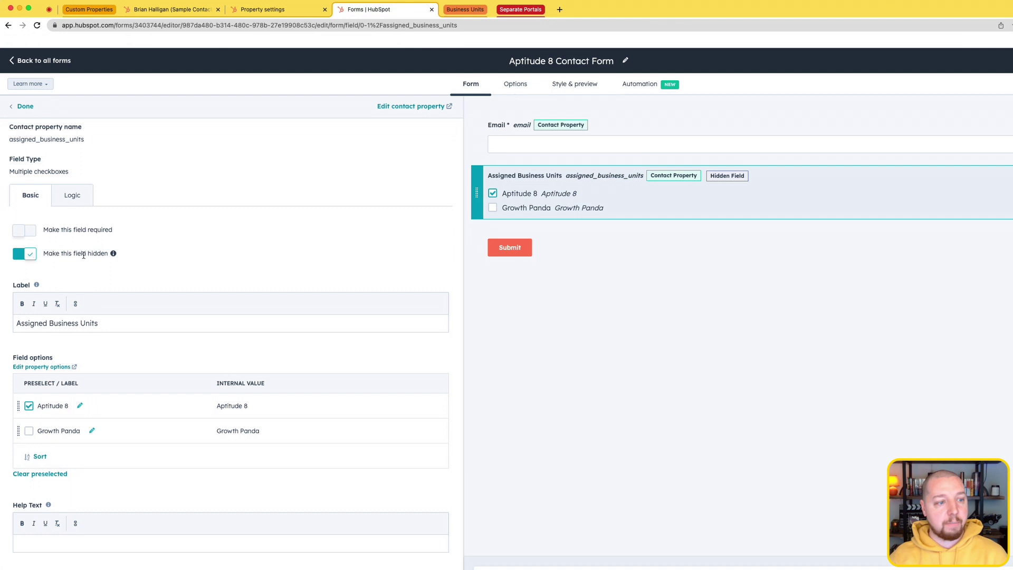
pyautogui.scroll(-1, 89, 316)
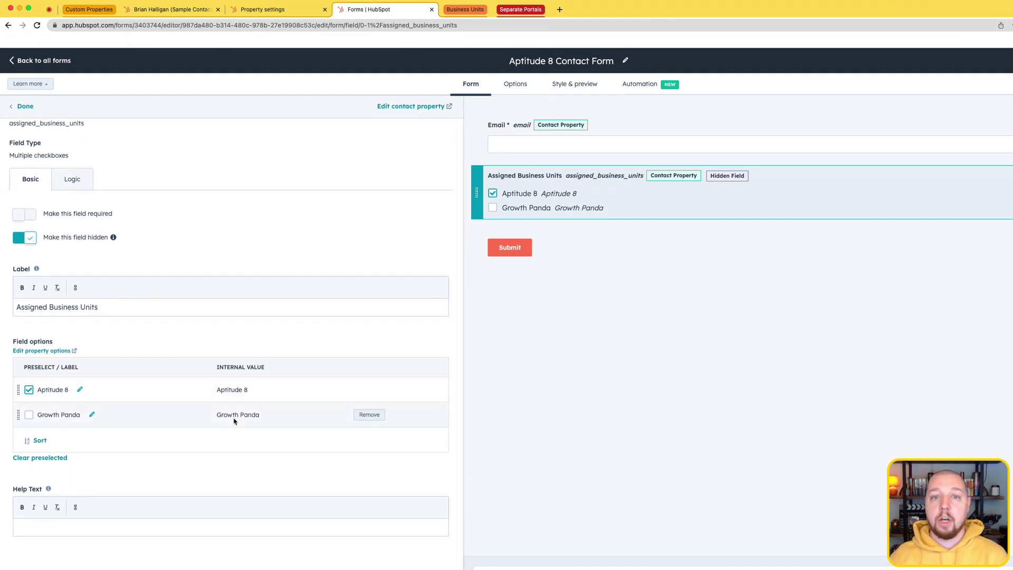
pyautogui.scroll(3, 267, 212)
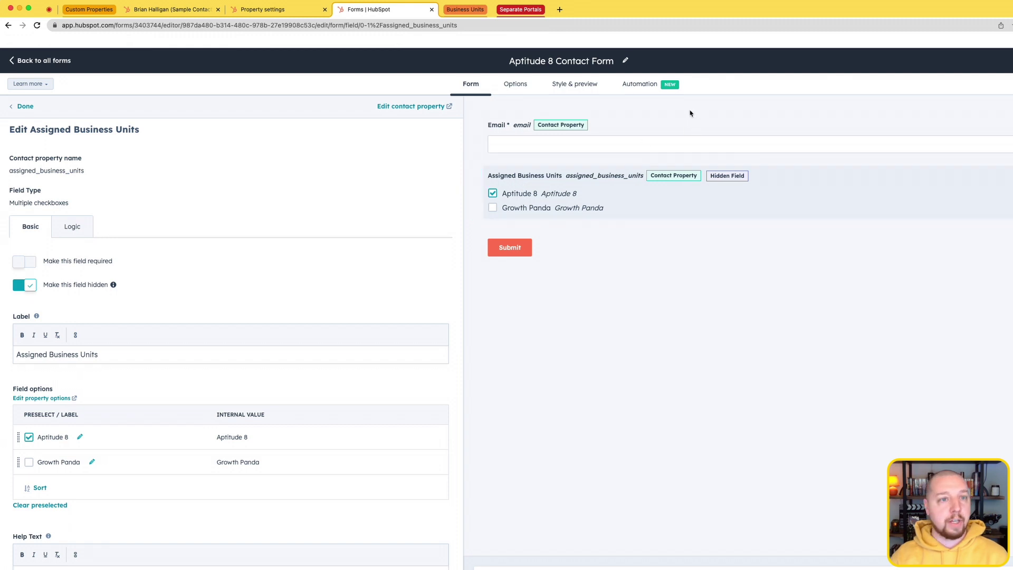
# Step: From the Contacts object's Record Customization settings, open the left sidebar customization
pyautogui.click(283, 17)
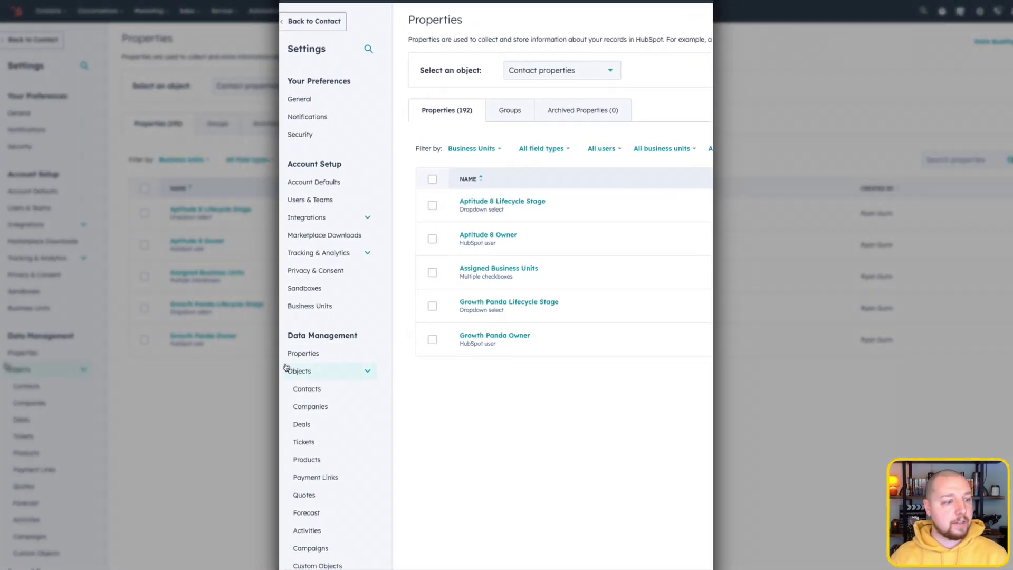
pyautogui.click(319, 389)
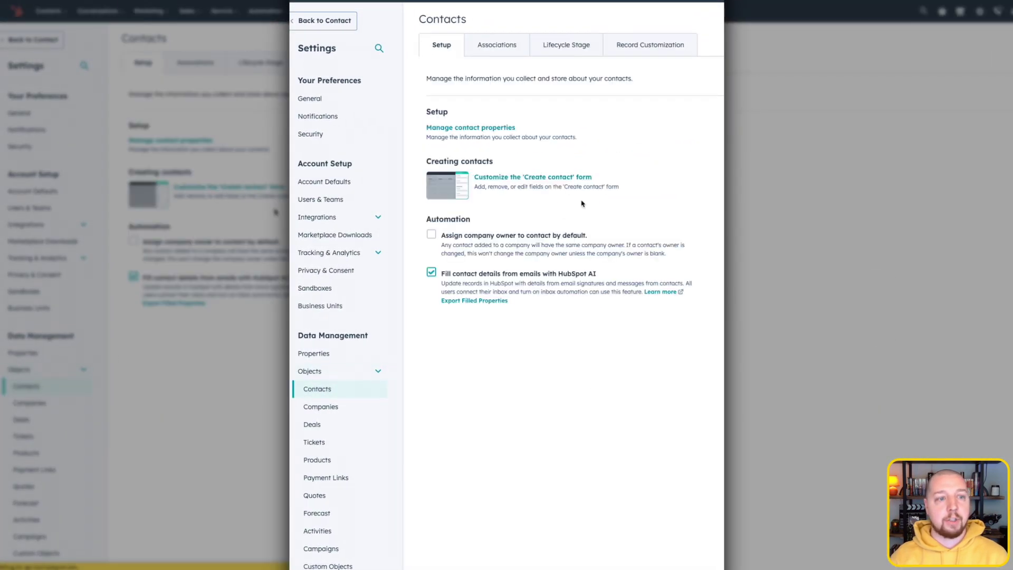
pyautogui.click(639, 49)
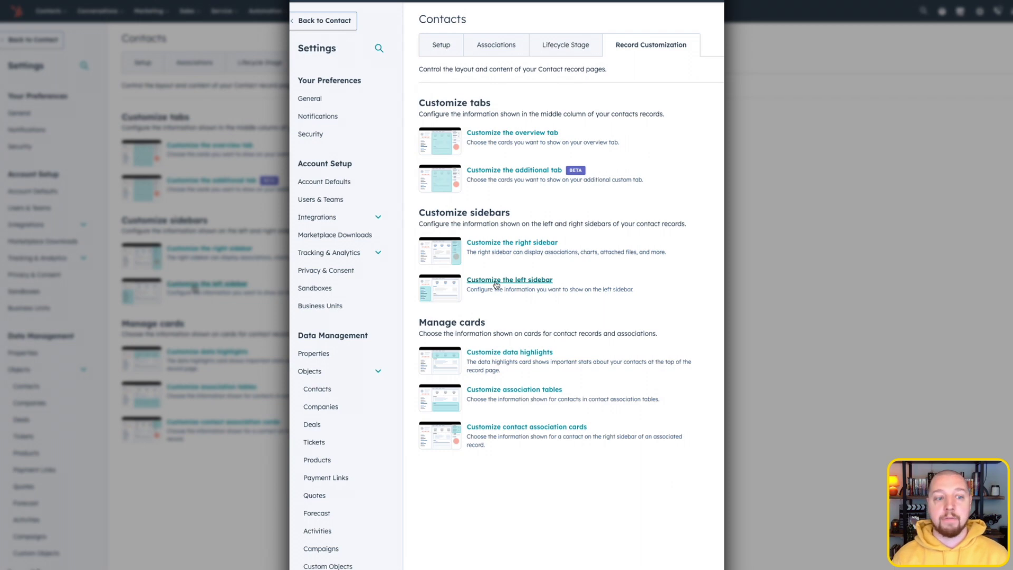
pyautogui.click(495, 284)
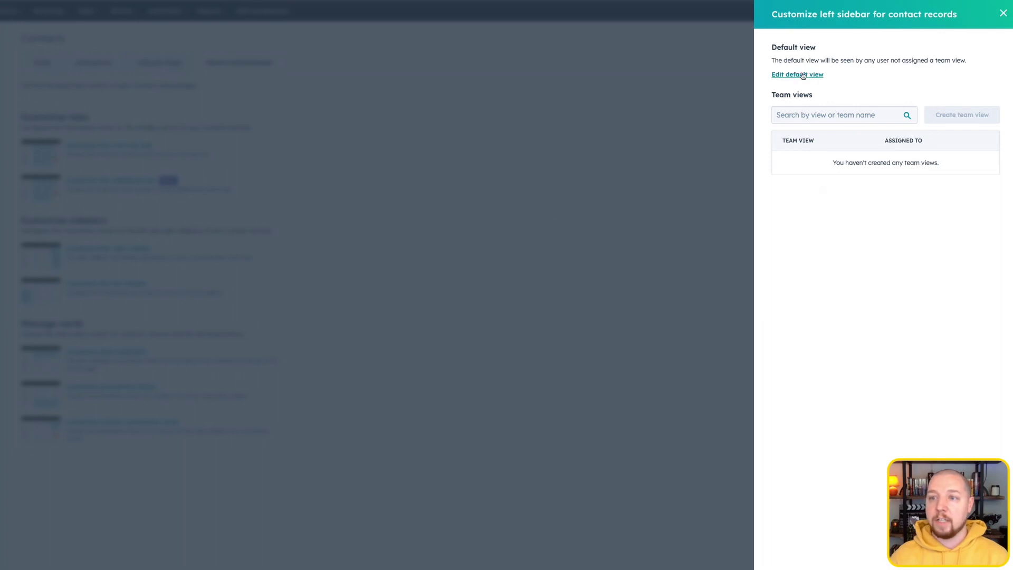
# Step: Edit the default sidebar view and open the Aptitude 8 section to inspect its business-unit condition
pyautogui.click(799, 75)
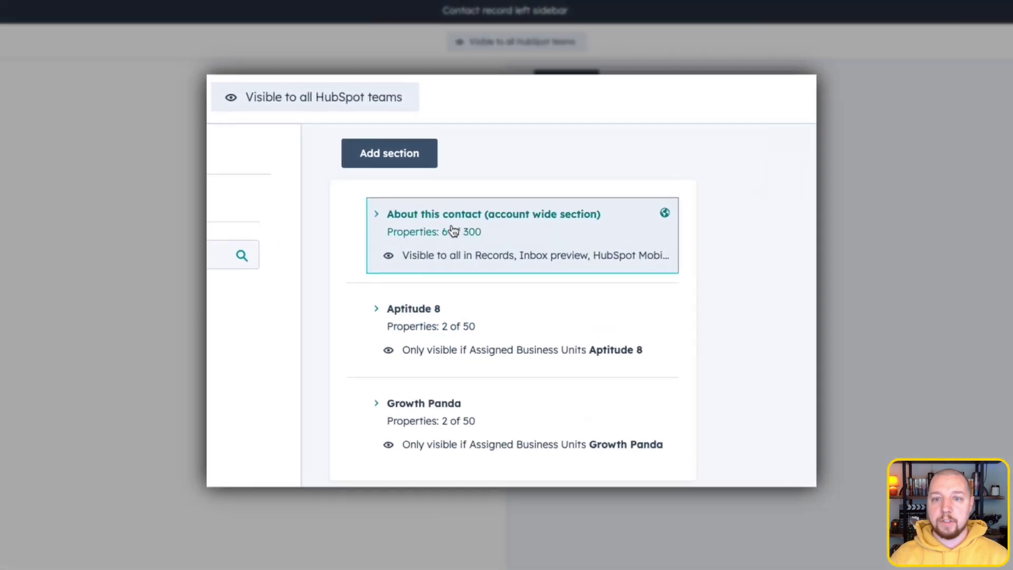
pyautogui.moveTo(643, 126)
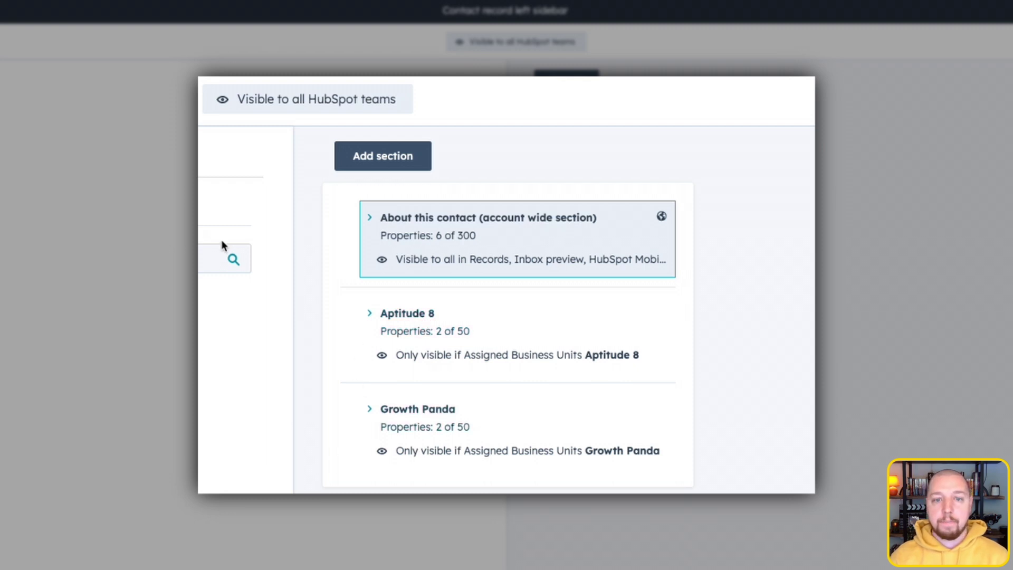
pyautogui.click(421, 315)
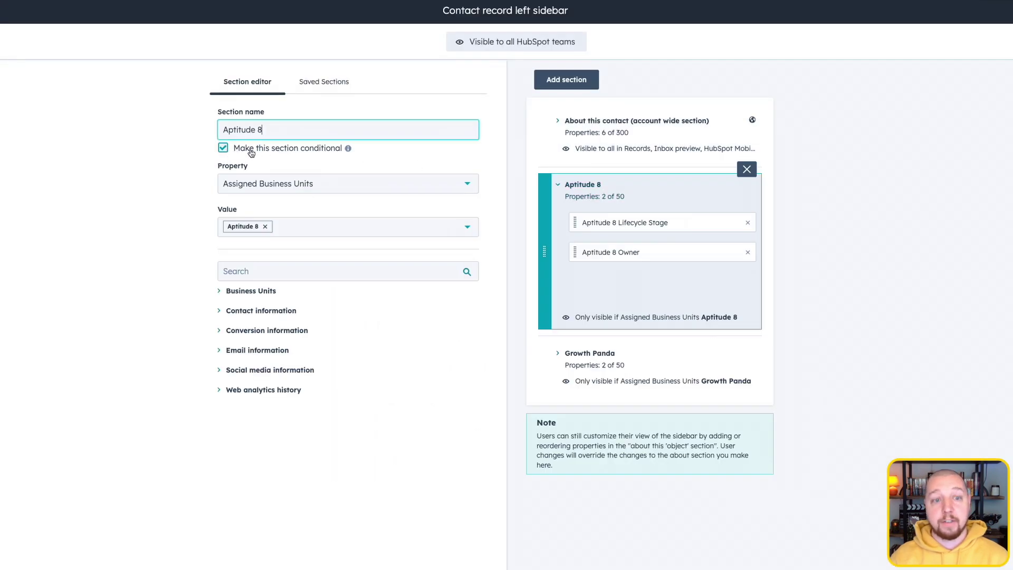
pyautogui.moveTo(348, 150)
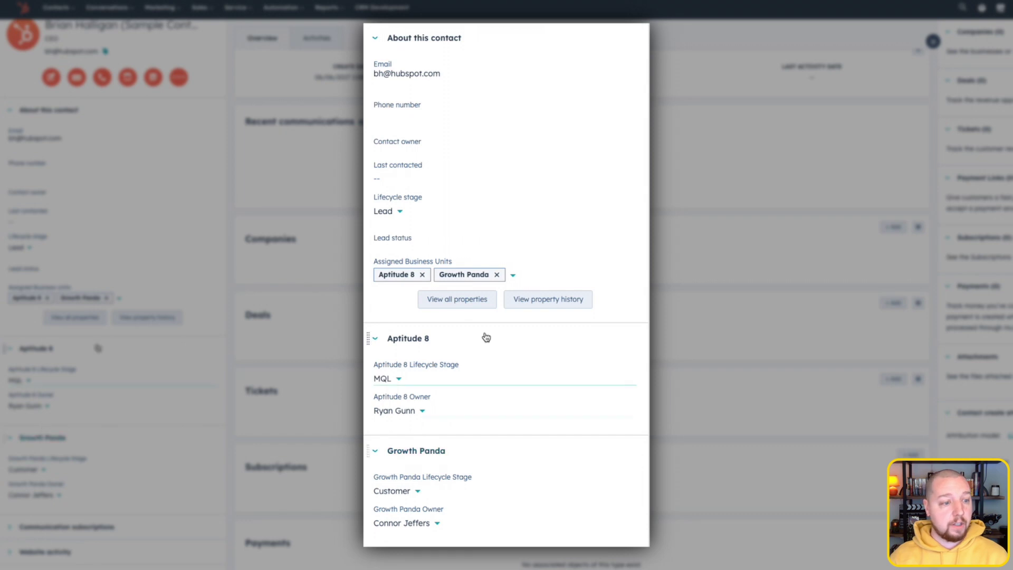
pyautogui.click(496, 275)
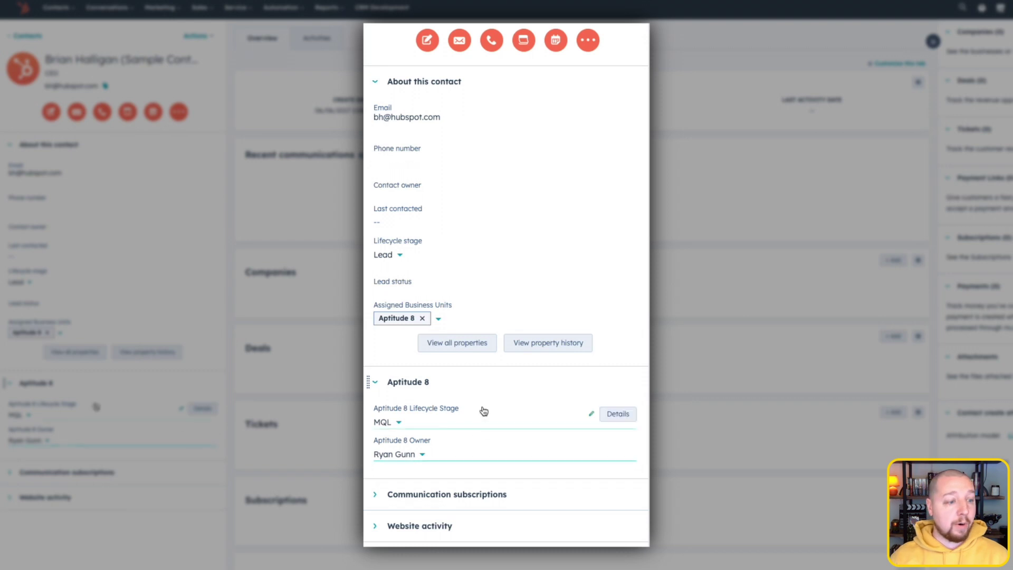
pyautogui.click(439, 318)
pyautogui.click(421, 373)
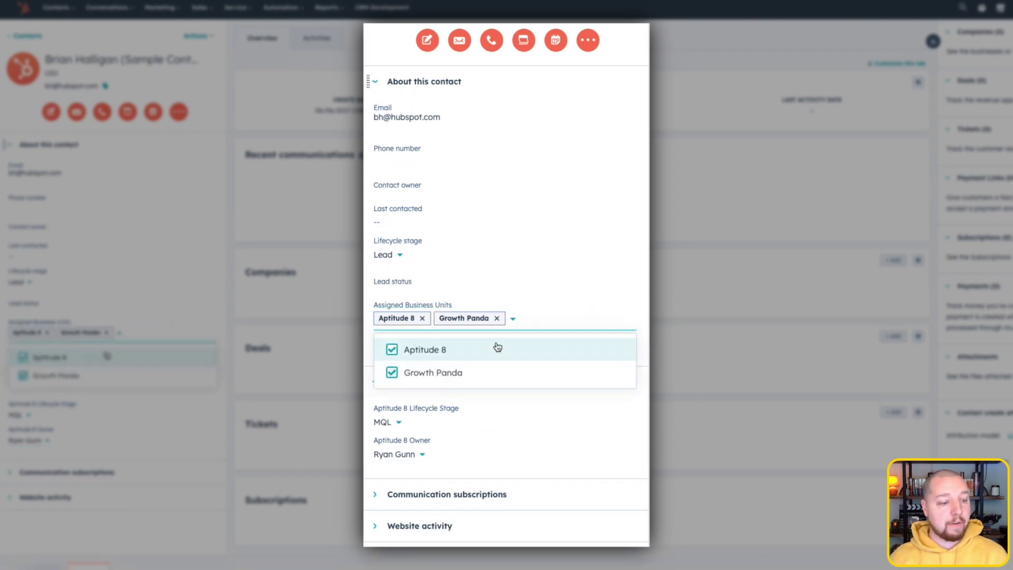
pyautogui.press('Escape')
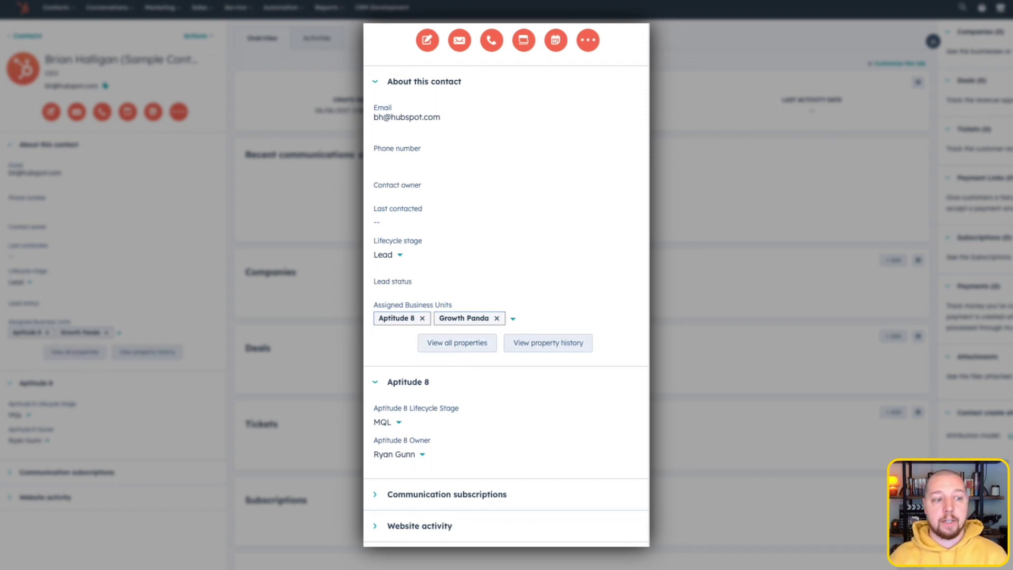
pyautogui.scroll(-1, 552, 315)
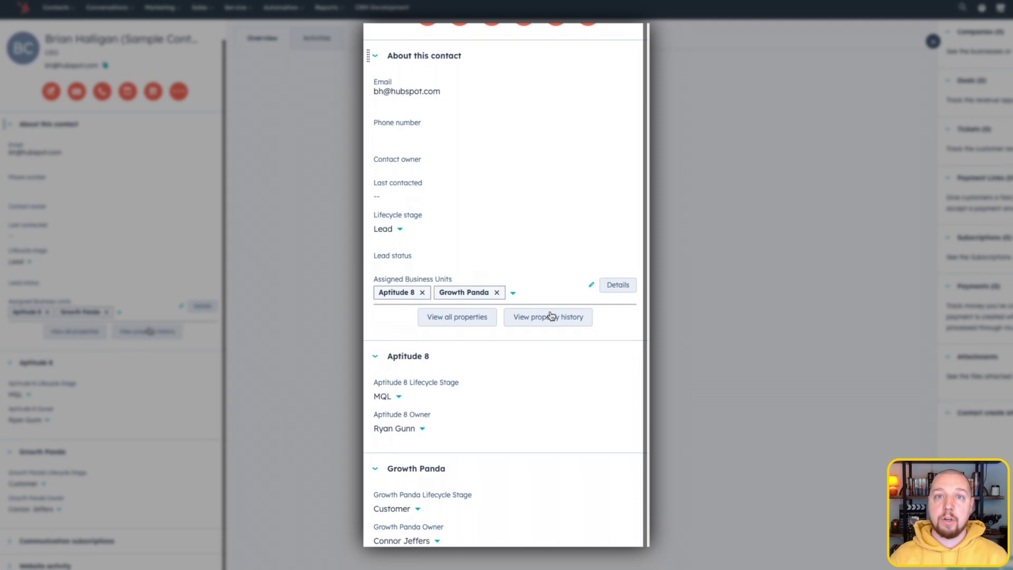
pyautogui.scroll(-1, 551, 316)
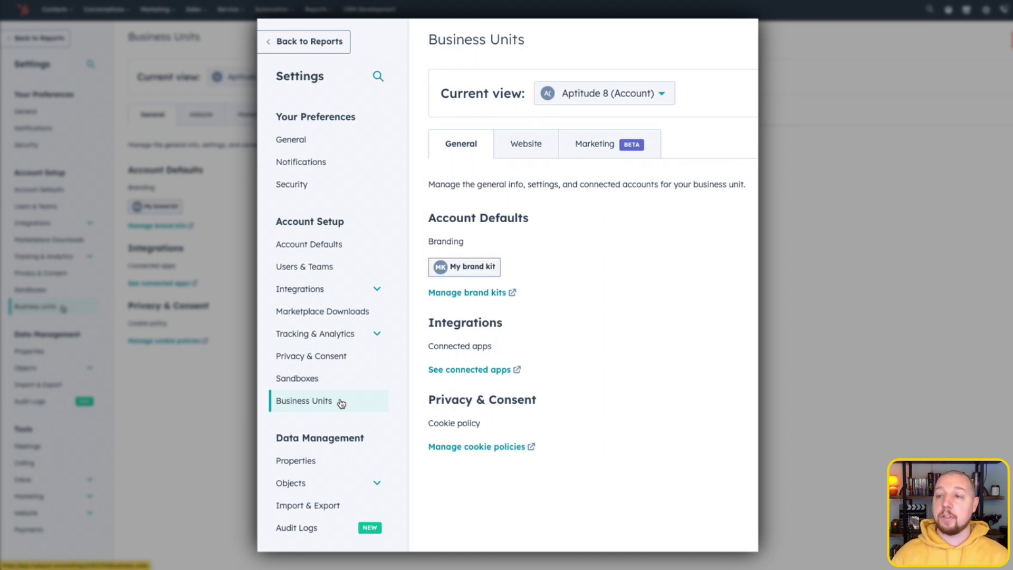
# Step: Change the Current view to Growth Panda and look over its Website and Marketing settings
pyautogui.click(656, 95)
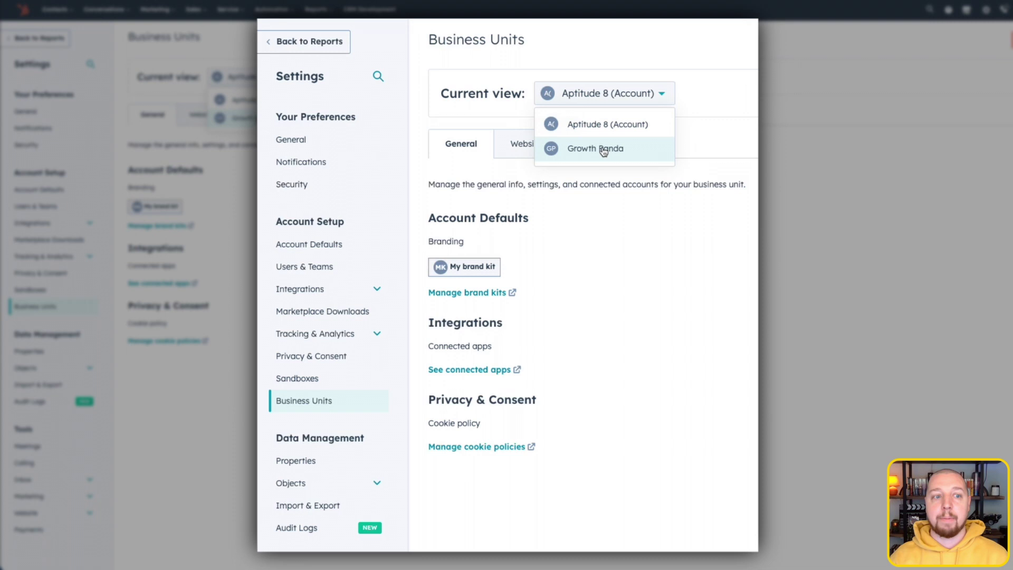
pyautogui.click(619, 153)
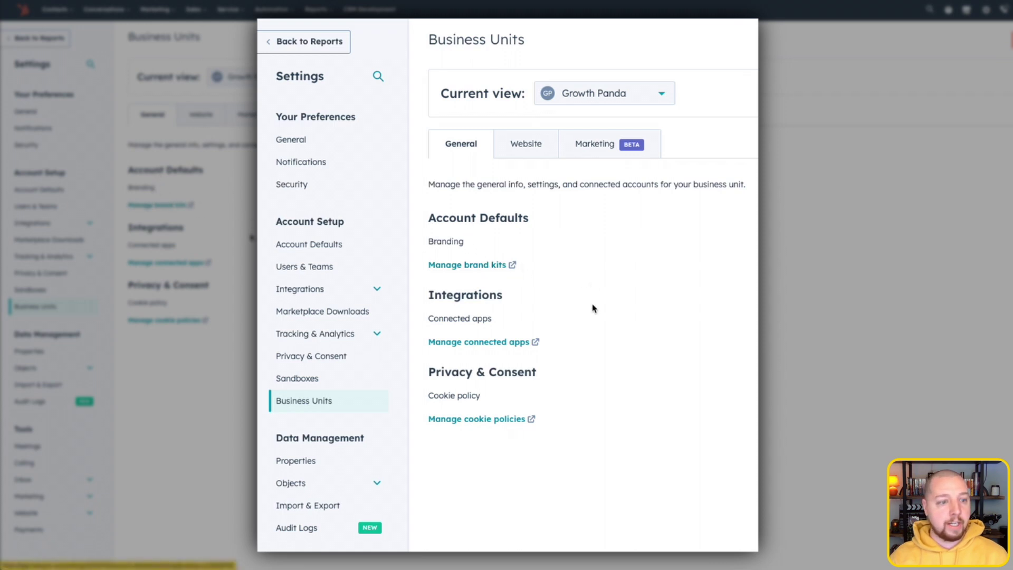
pyautogui.click(523, 149)
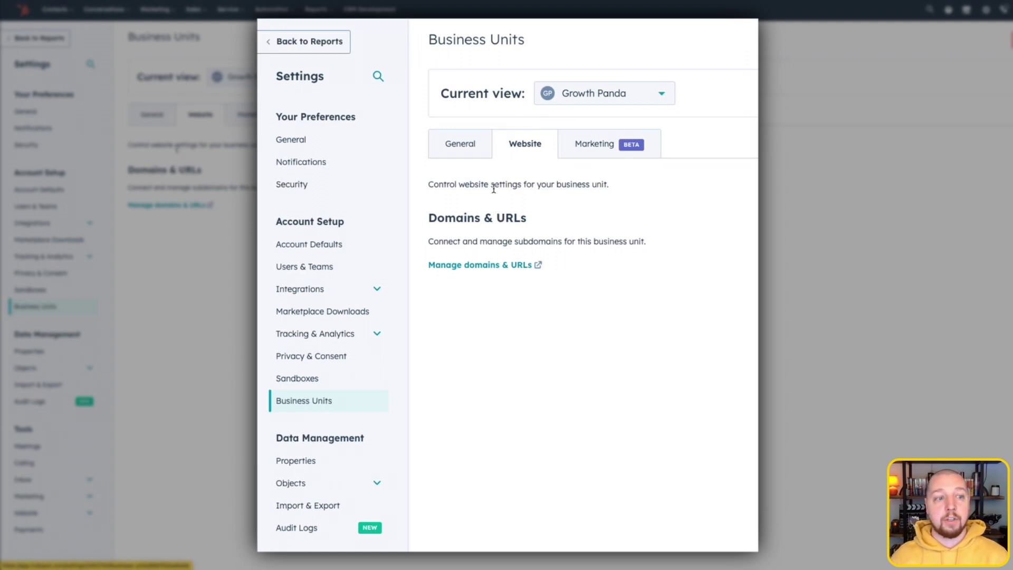
pyautogui.click(580, 153)
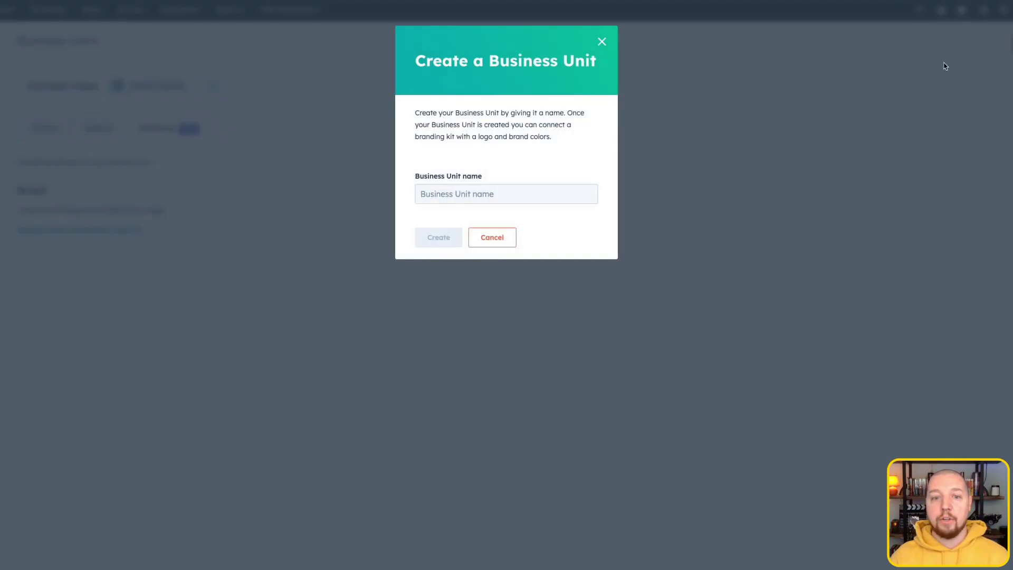
# Step: Create a business unit named 'Test BU 1' and confirm it appears in the unit list
pyautogui.click(500, 192)
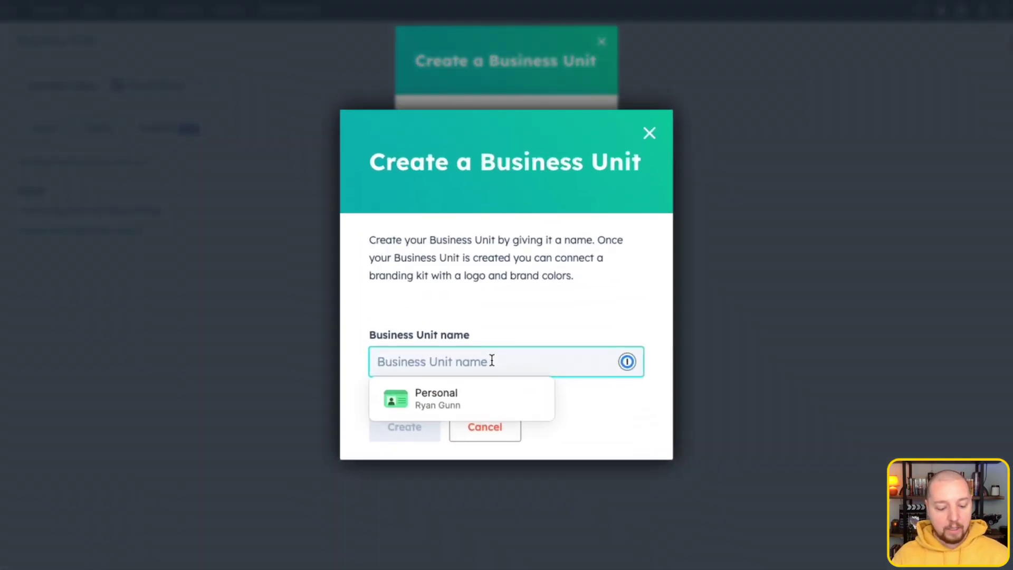
pyautogui.write('Test BU 1')
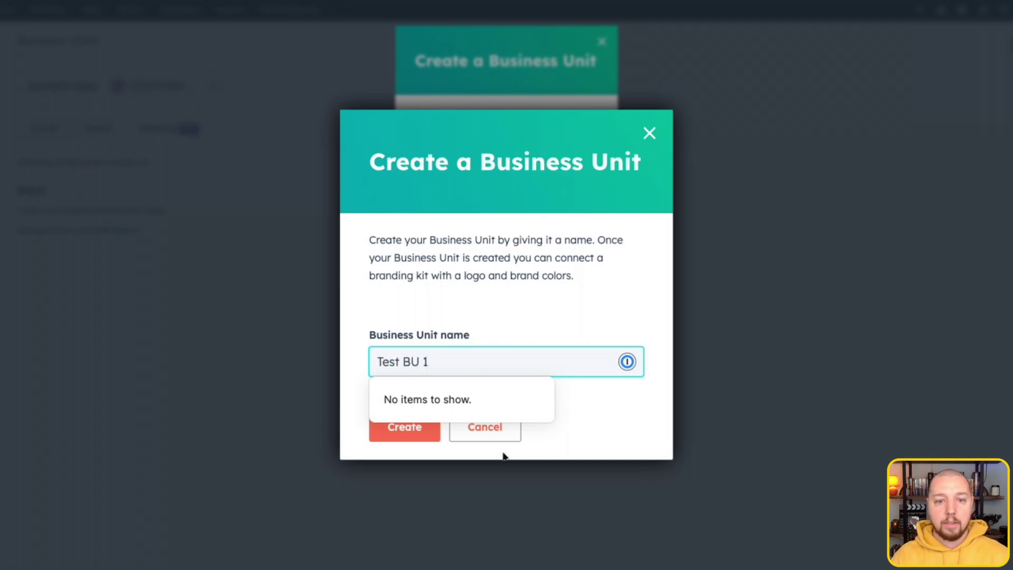
pyautogui.click(388, 425)
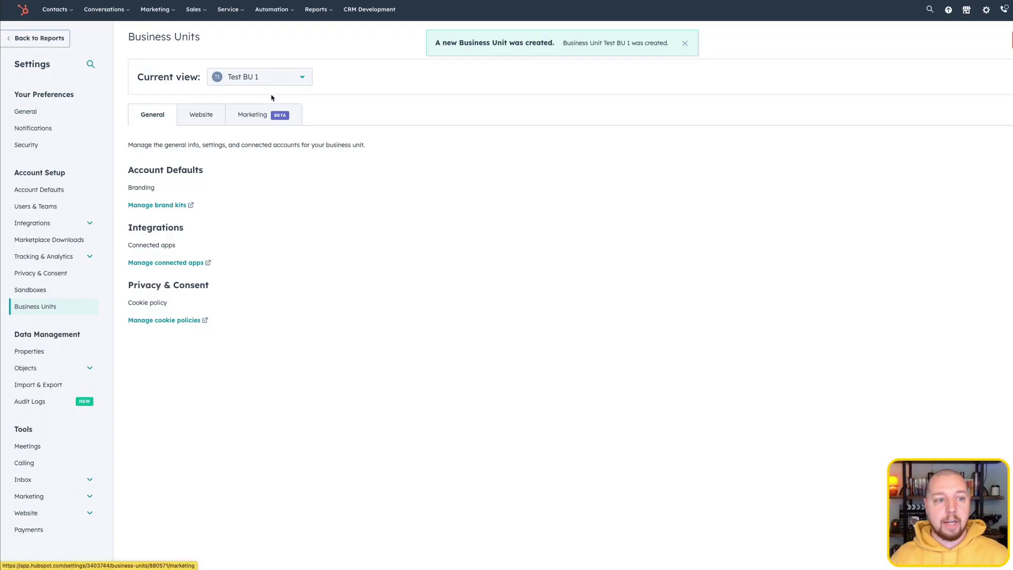
pyautogui.click(278, 77)
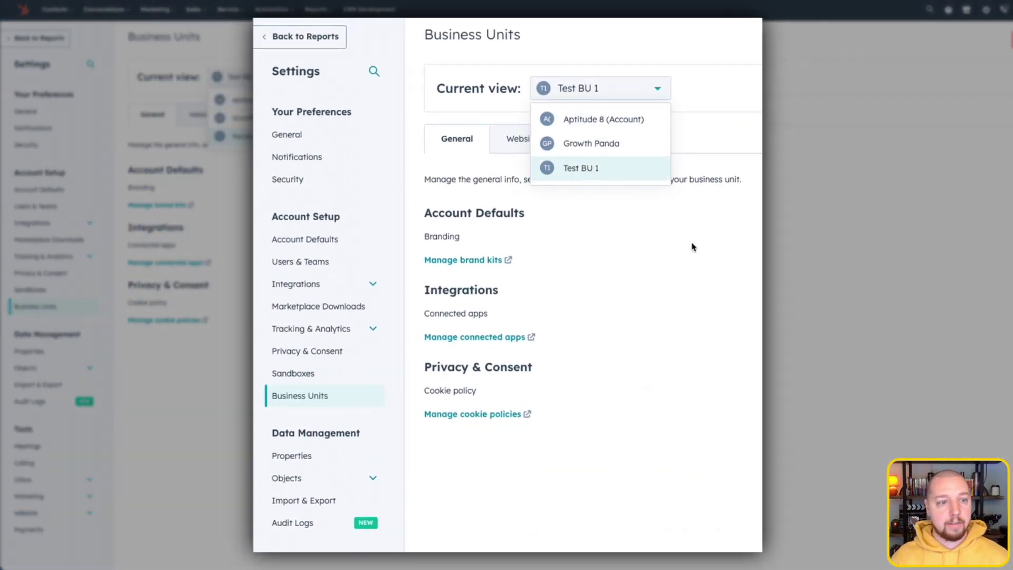
pyautogui.click(692, 246)
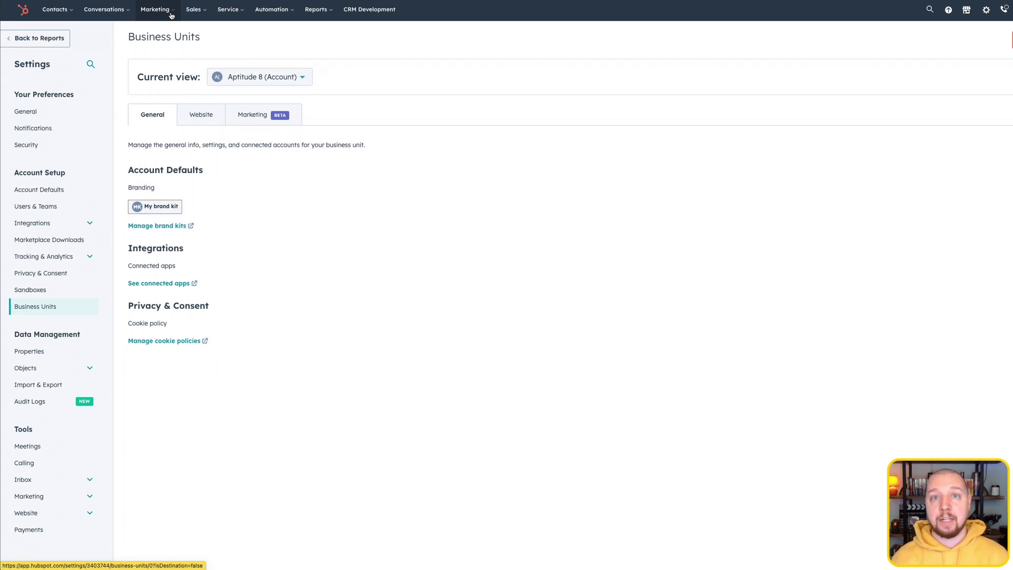
# Step: From Marketing > Forms, start a form under Aptitude 8 (Account), view the templates, then return to all forms
pyautogui.click(172, 12)
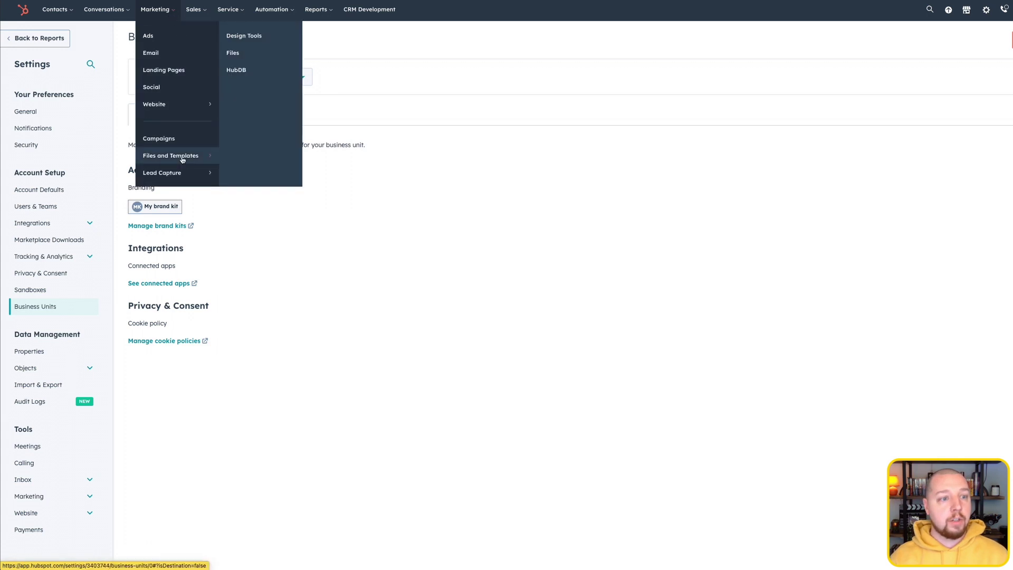
pyautogui.moveTo(179, 174)
pyautogui.click(255, 58)
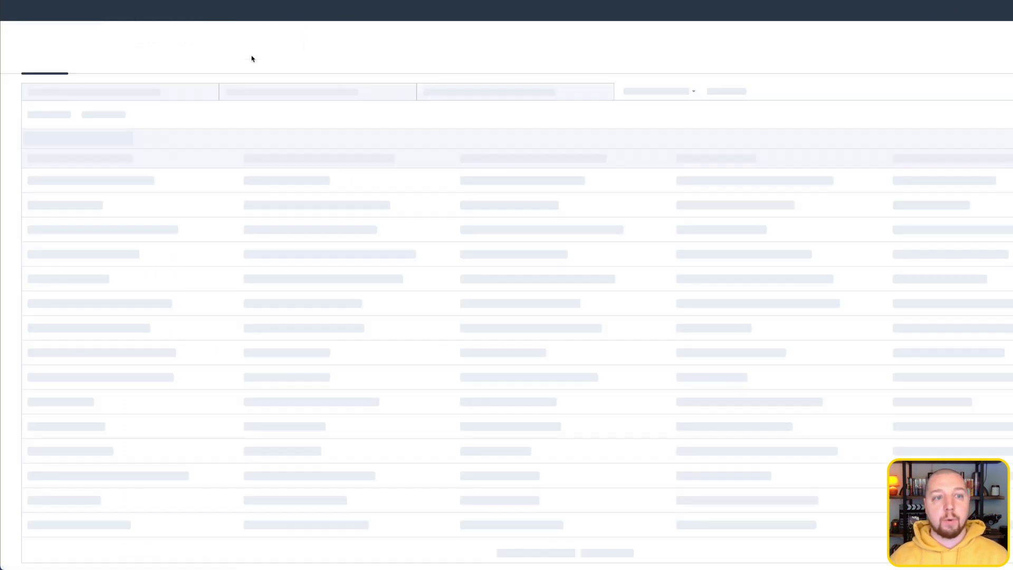
pyautogui.click(920, 59)
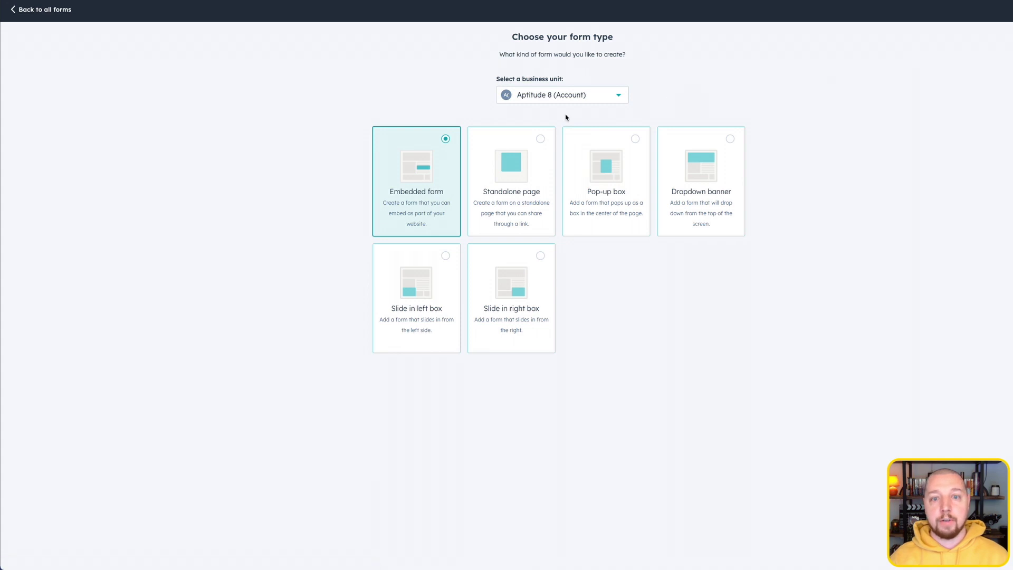
pyautogui.click(621, 97)
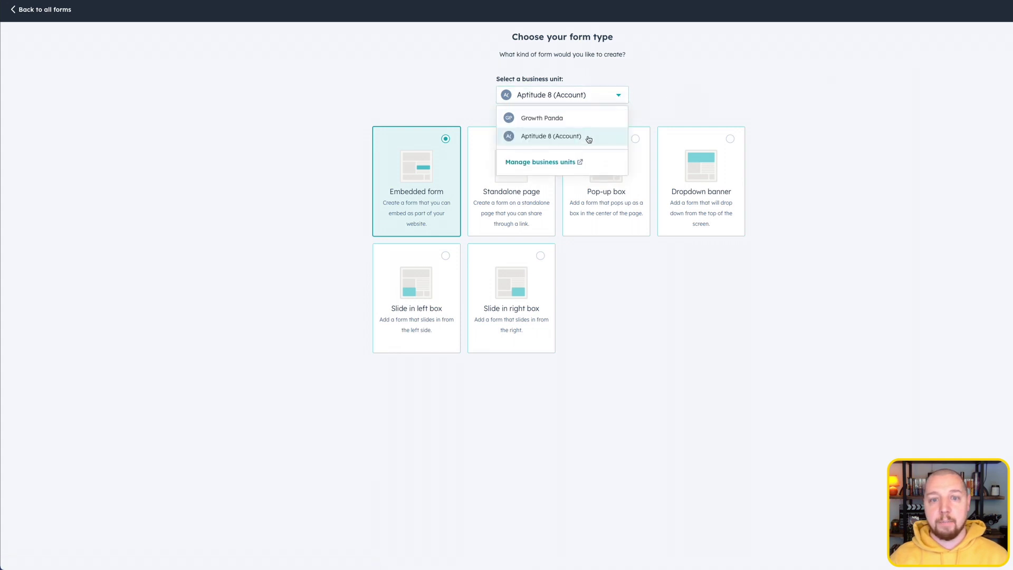
pyautogui.click(567, 135)
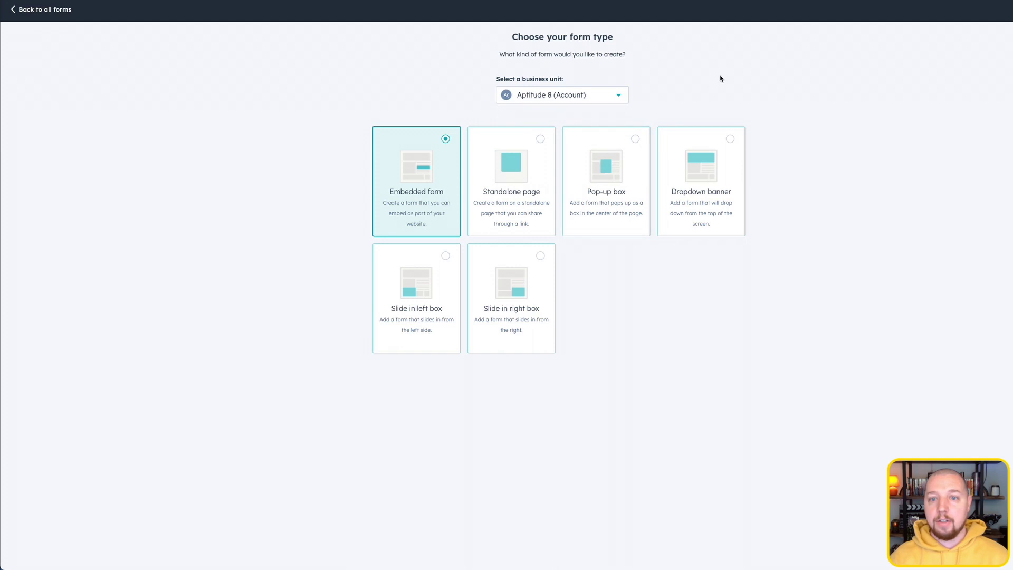
pyautogui.press('Return')
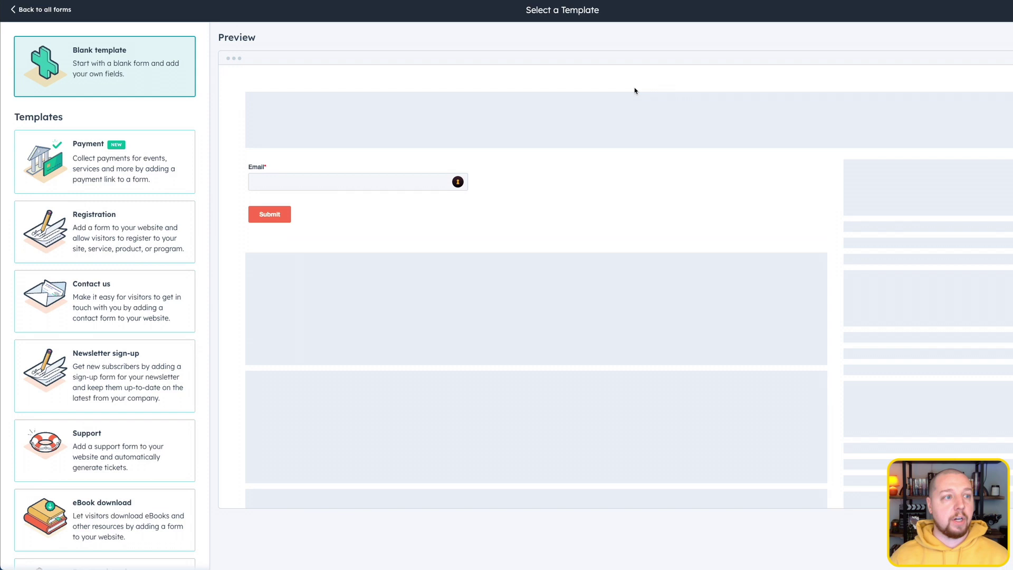
pyautogui.click(50, 9)
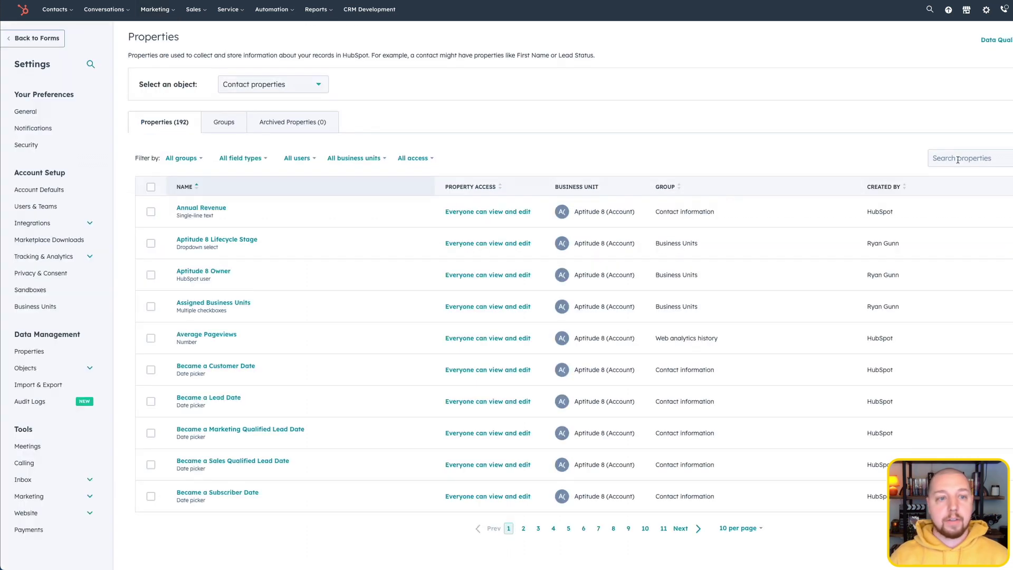
# Step: Search the contact properties for 'busines' and open the Business units property
pyautogui.click(958, 159)
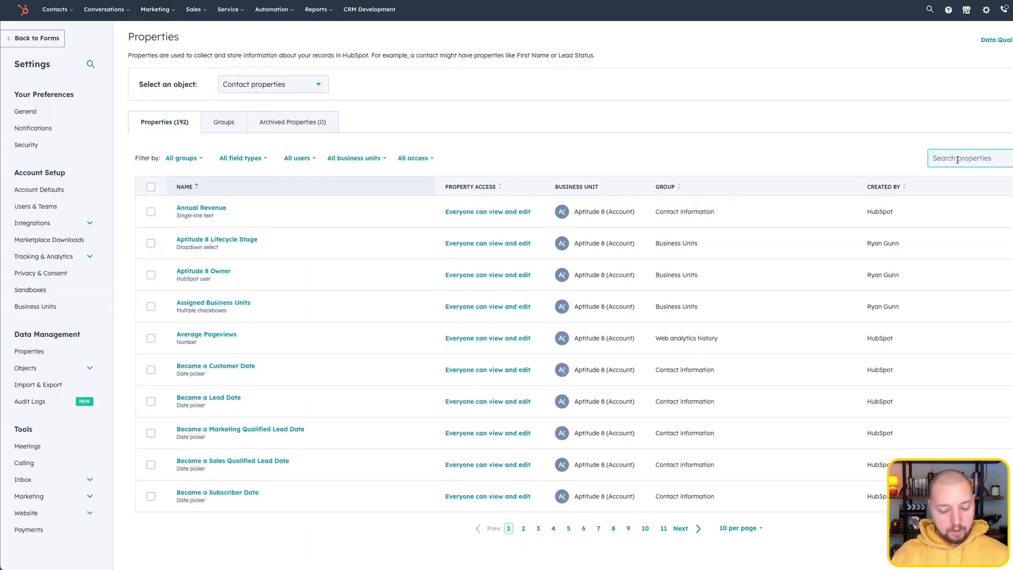
pyautogui.write('business')
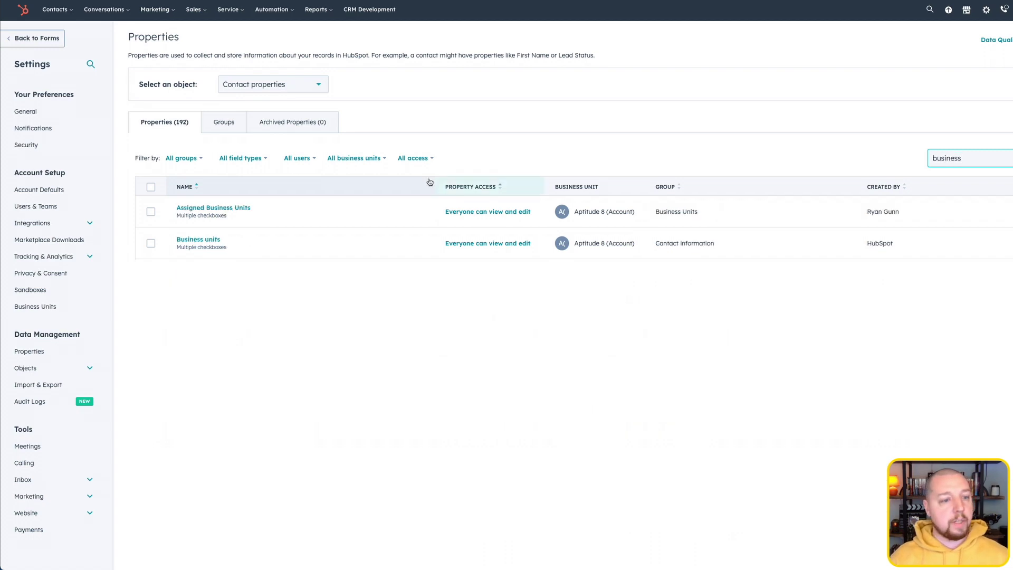
pyautogui.click(188, 241)
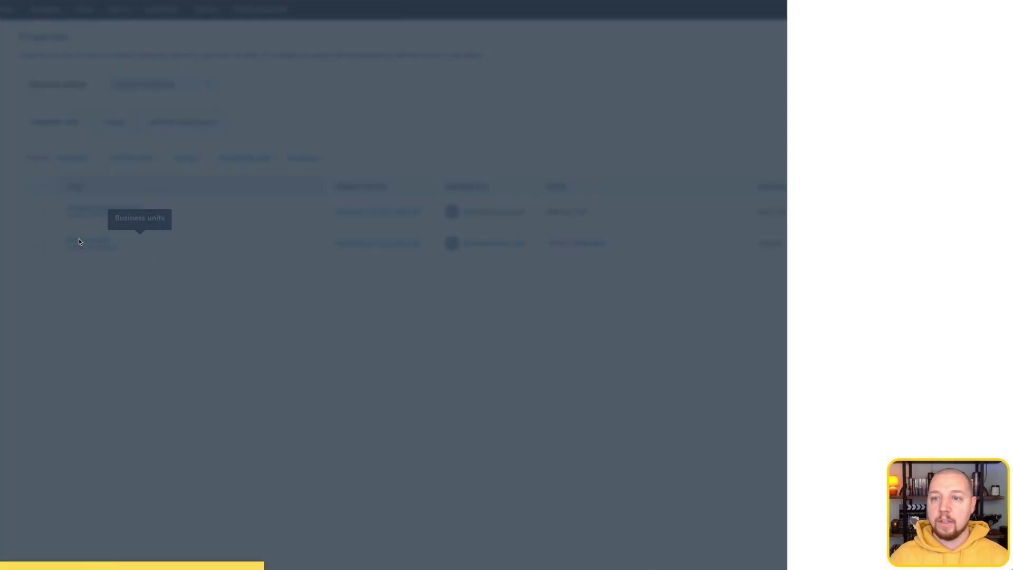